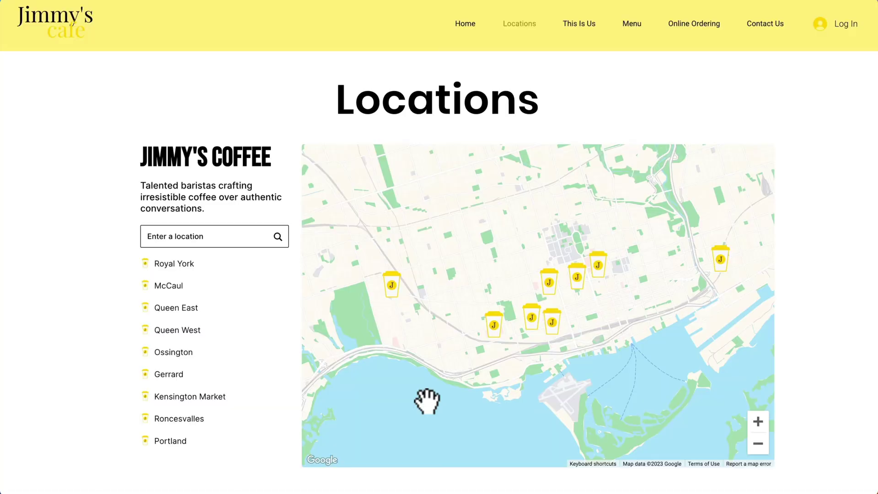
Step: Open the Ossington popup, find 159 Wolseley Street on the live map, then view Atlist's saved maps
left_click(496, 336)
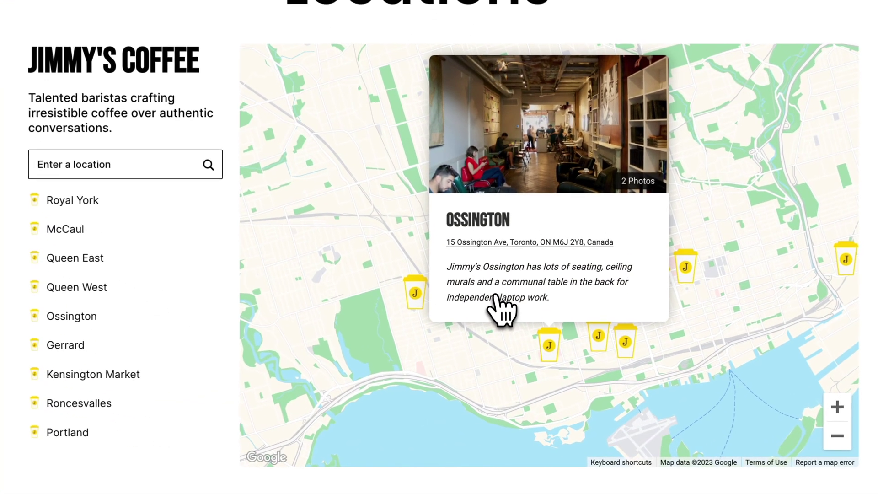
left_click_drag(584, 378, 580, 401)
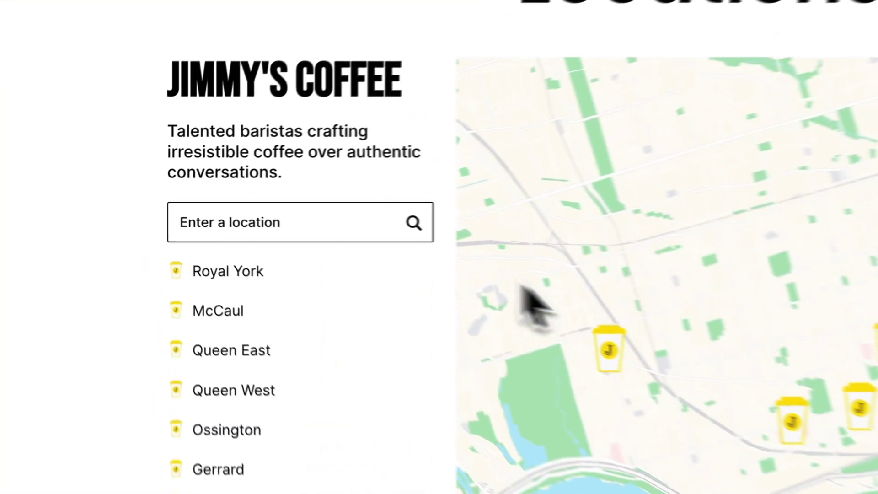
left_click(218, 235)
type("159 wol")
key("Down")
key("Return")
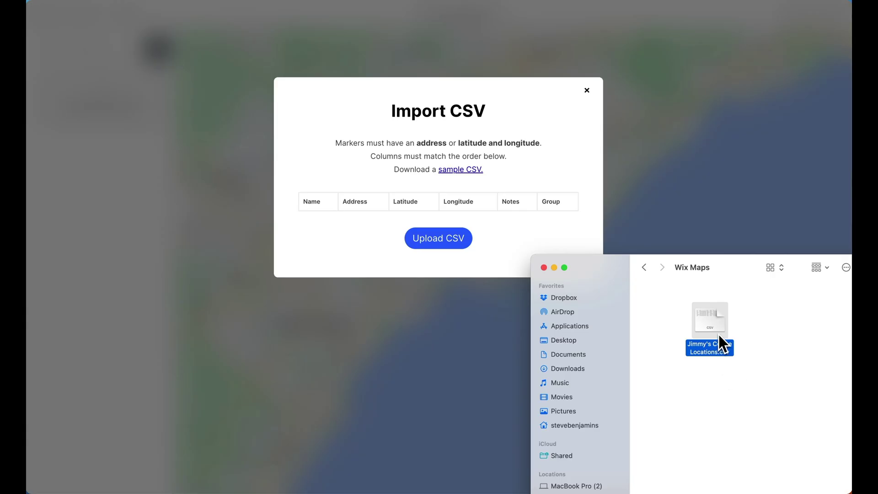
left_click_drag(721, 343, 453, 226)
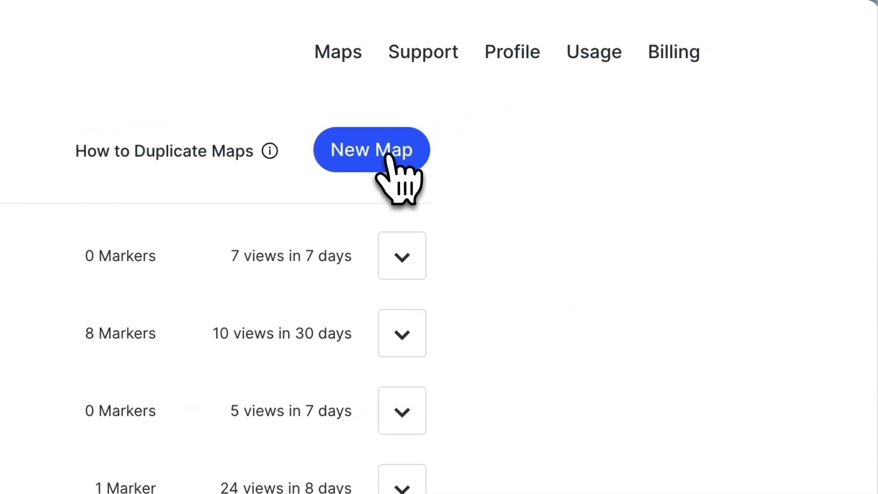
Step: Create a new map and add a marker at 15 Ossington Ave
left_click(389, 157)
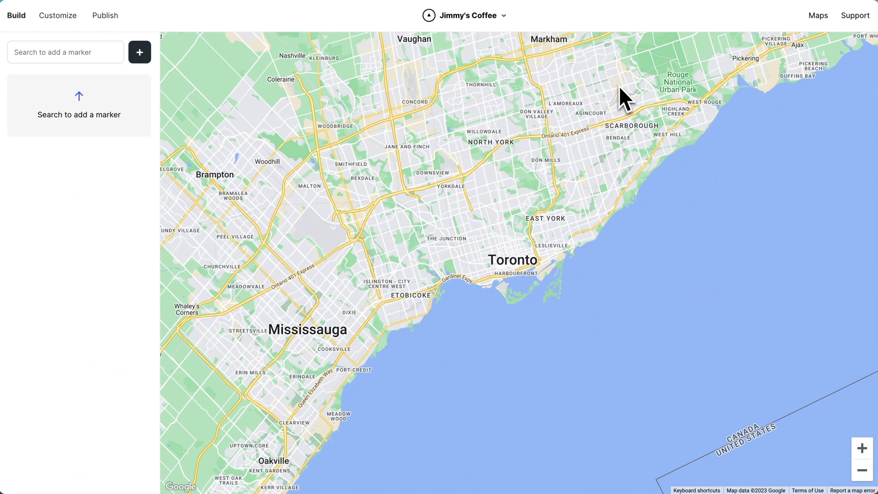
left_click(65, 51)
type("15 ossington")
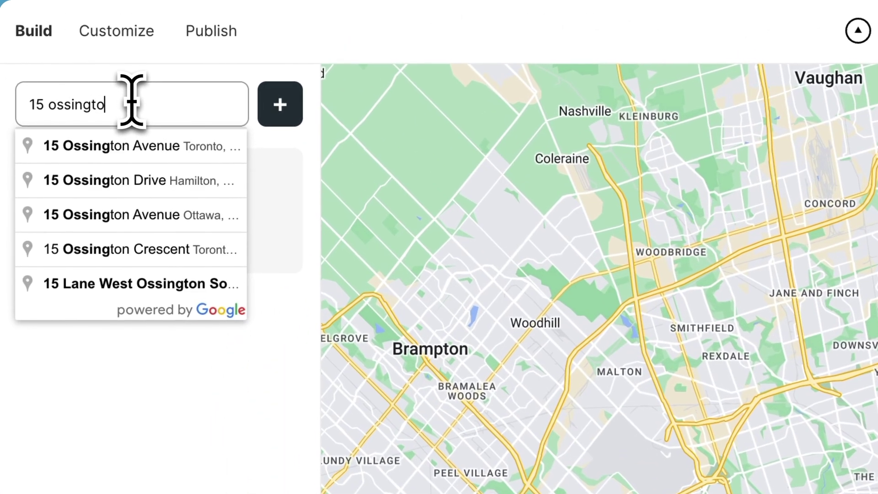
key("Return")
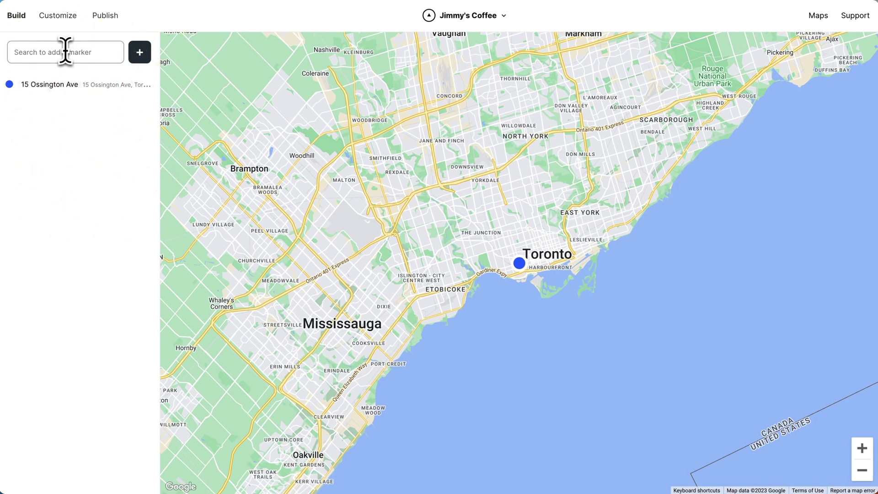
Step: Rename the marker 'Ossington', paste its description, and add photos oss-1.png and oss-2.png
left_click(39, 85)
left_click(225, 102)
key("BackSpace")
key("BackSpace")
key("BackSpace")
key("BackSpace")
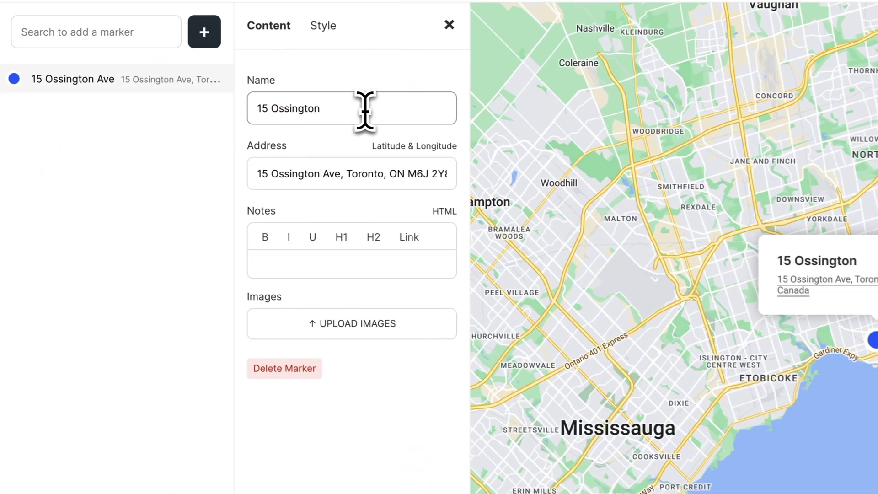
key("ctrl+Left")
key("BackSpace")
key("BackSpace")
key("BackSpace")
key("Tab")
key("Tab")
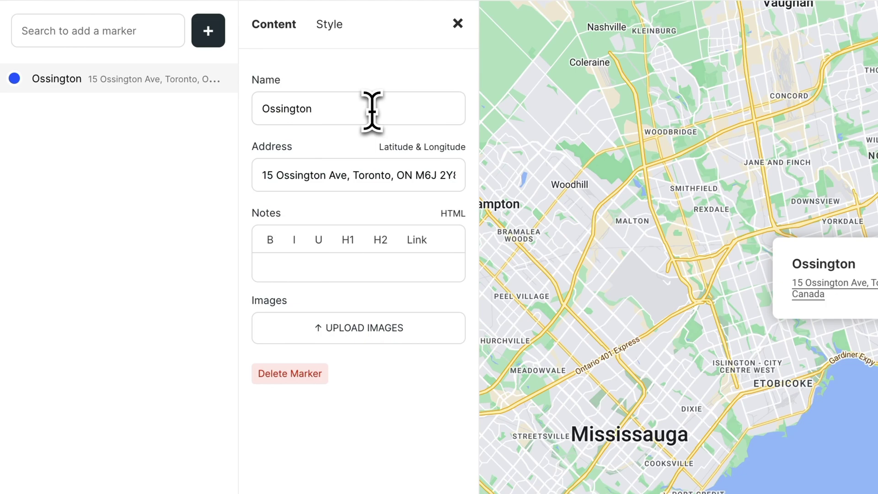
type("Jimmy’s  Ossington has lots of seating, ceiling murals and a communal table in the back for independent laptop work.")
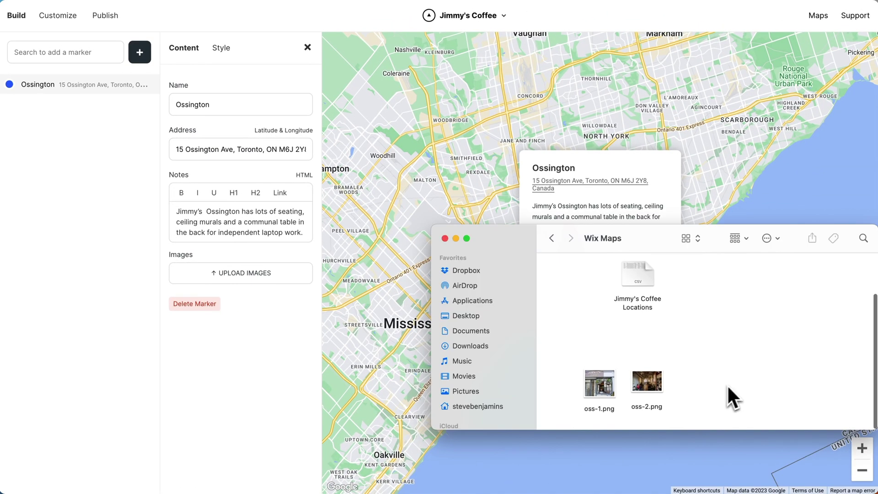
left_click_drag(759, 381, 270, 274)
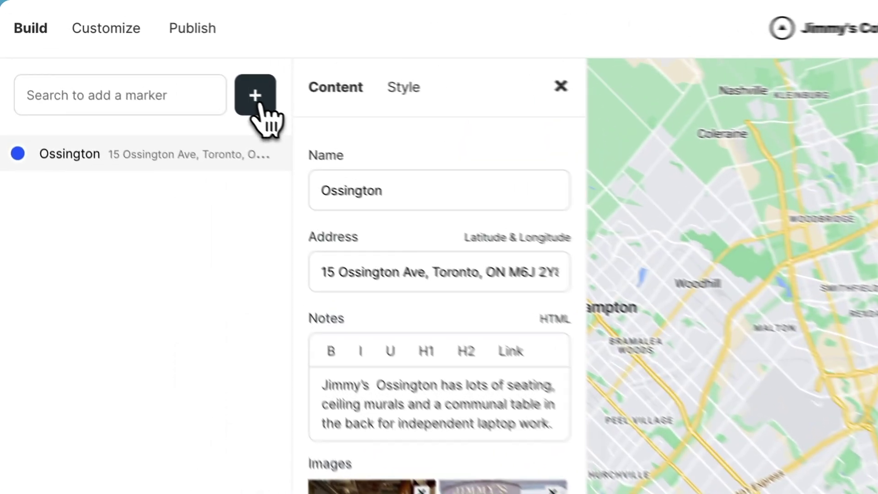
left_click(260, 107)
Step: Import the Jimmy's Coffee Locations CSV to add the café markers across Toronto
left_click(256, 250)
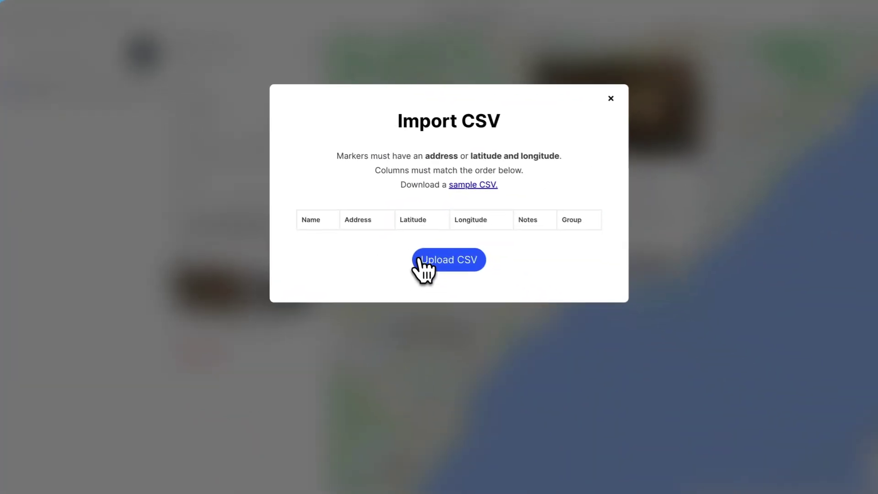
left_click(421, 266)
key("Down")
key("Return")
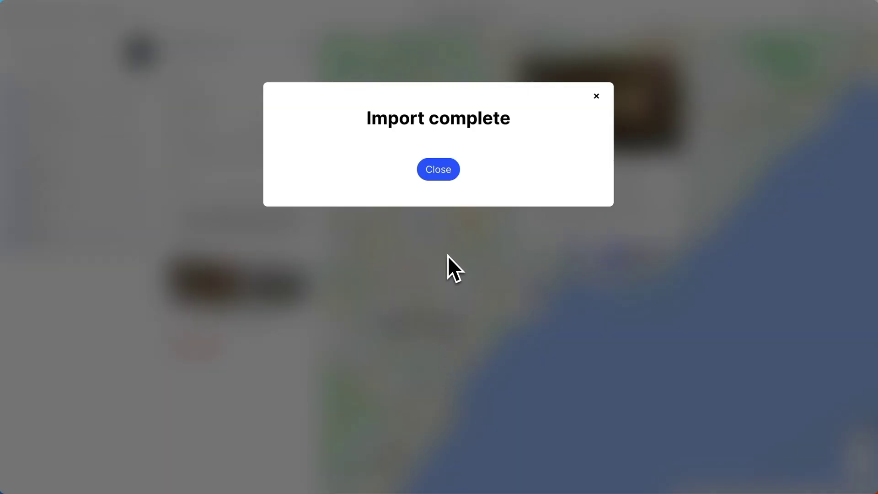
left_click(437, 169)
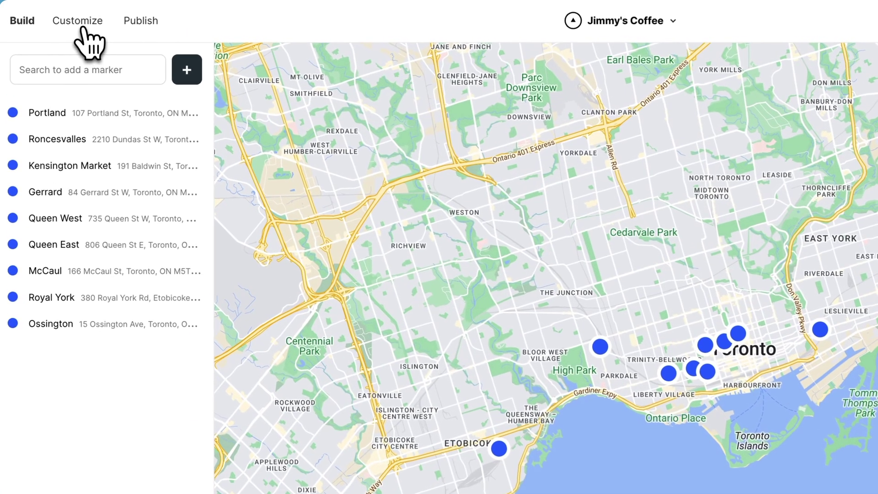
left_click(59, 17)
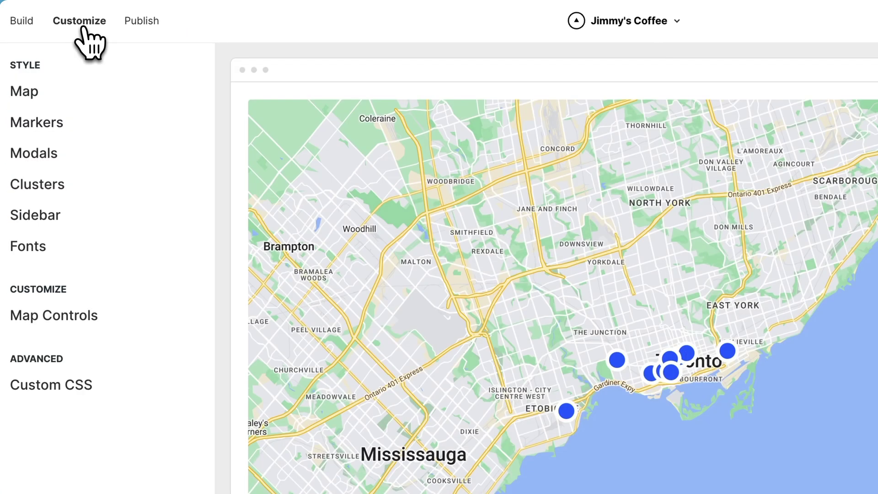
Step: Set the markers to magenta with no border at 32px size
left_click(54, 123)
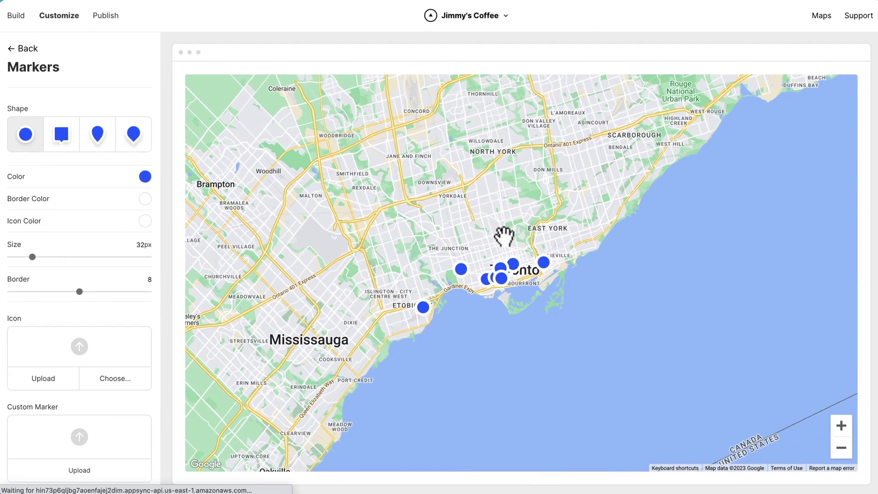
scroll(503, 236, "up", 5)
scroll(472, 250, "up", 2)
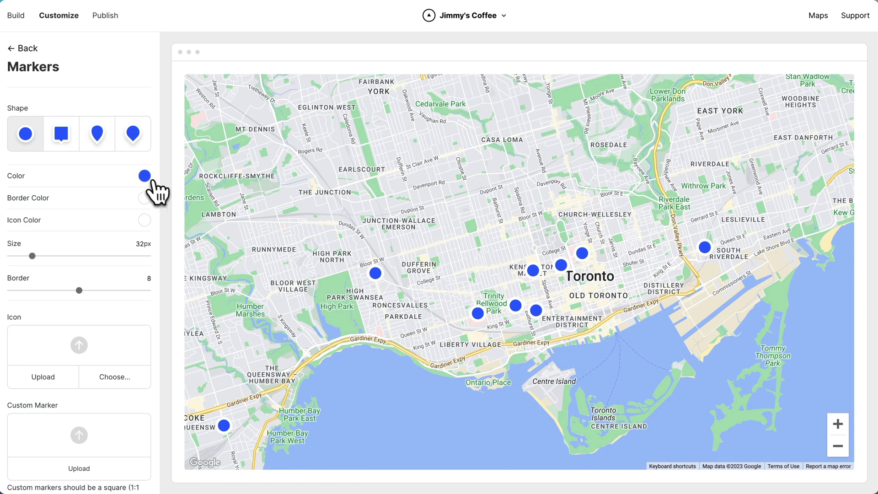
left_click(144, 176)
left_click(138, 279)
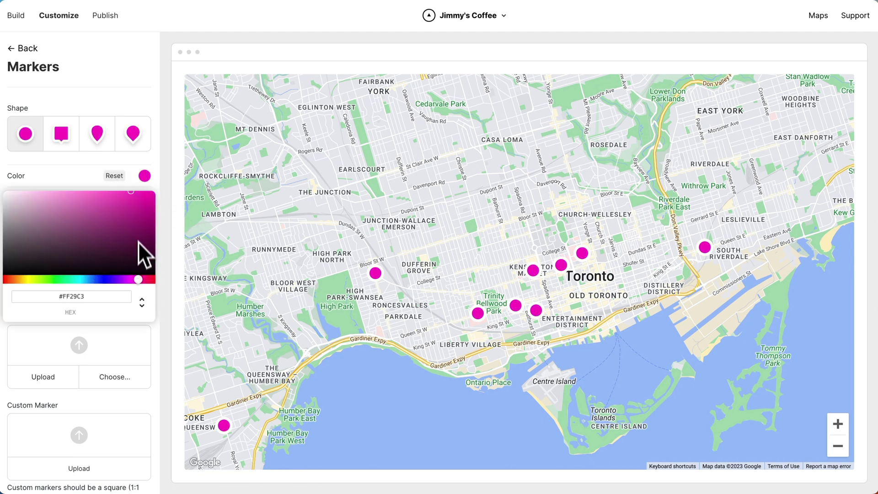
left_click(82, 185)
left_click_drag(79, 290, 22, 258)
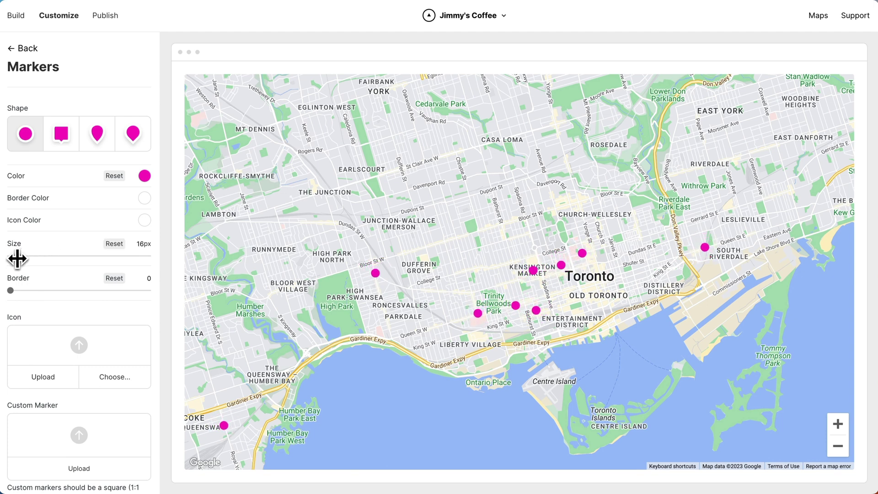
left_click(115, 244)
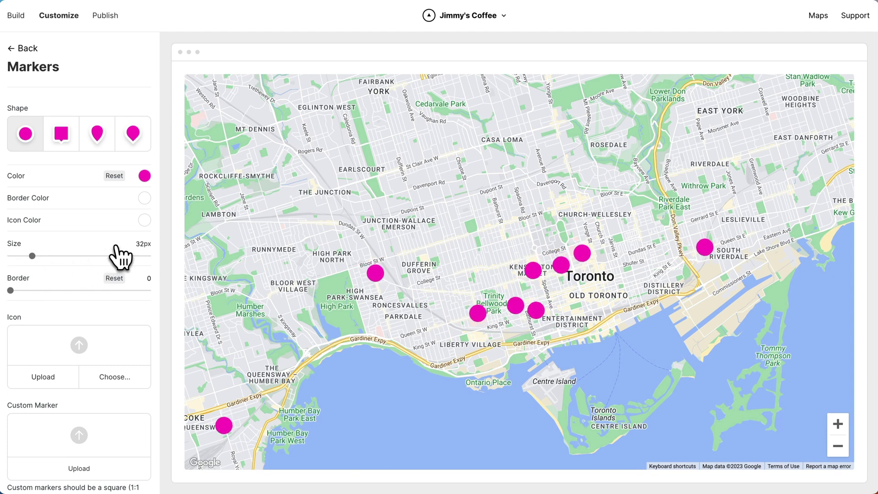
Step: Use icon.png, the yellow J coffee cup, as the custom marker image
key("super+Tab")
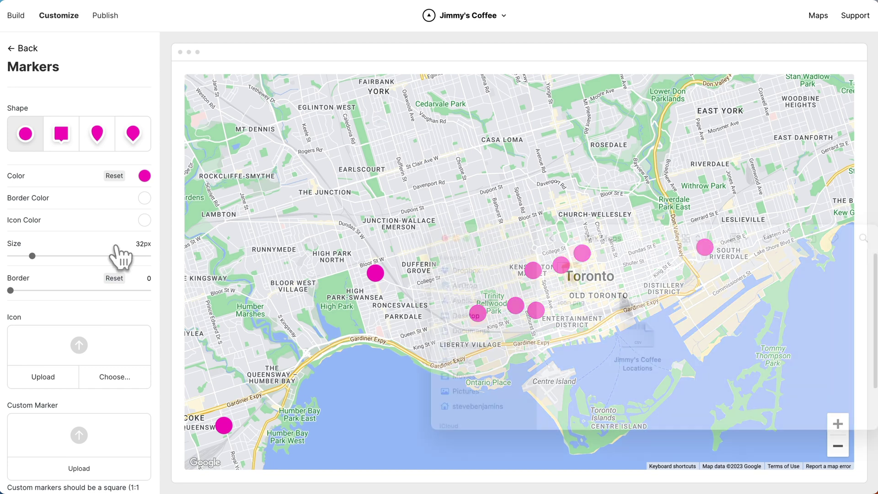
mouse_move(571, 279)
left_mouse_down()
mouse_move(174, 356)
mouse_move(101, 428)
left_mouse_up()
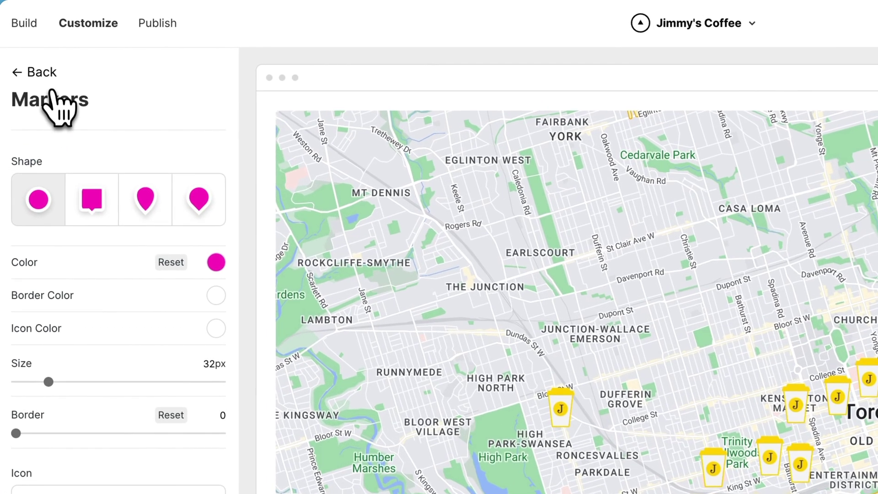
left_click(48, 75)
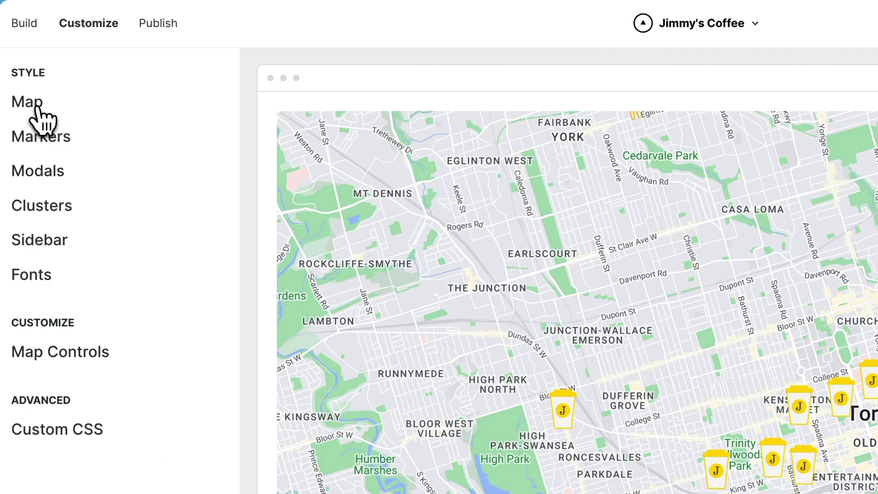
Step: Reduce map labels to level 1 and apply the beige-land, blue-water map theme
left_click(37, 107)
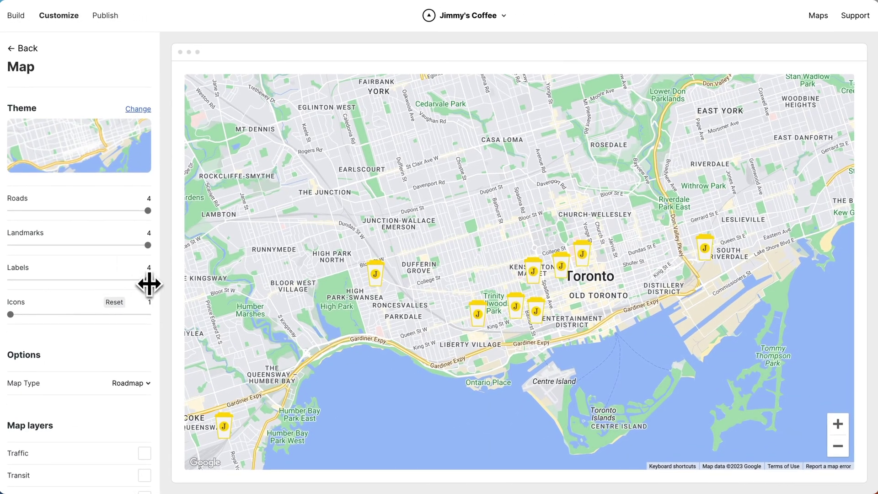
left_click_drag(104, 279, 17, 280)
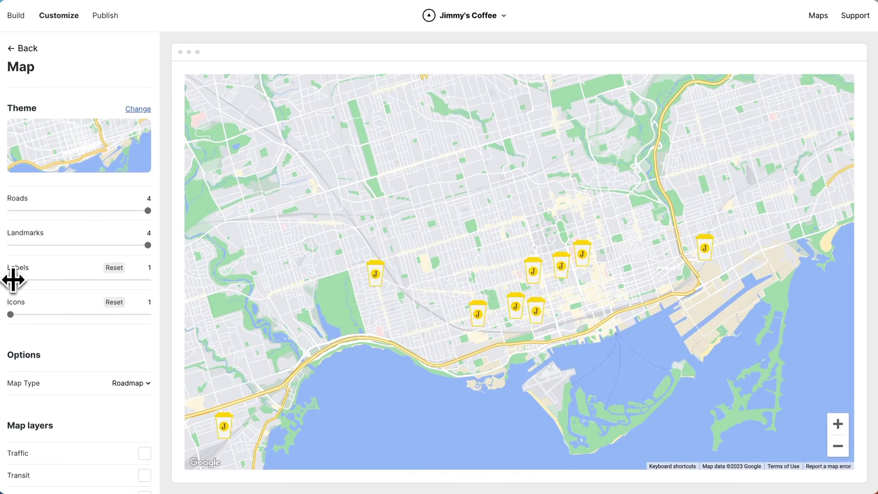
left_click(138, 109)
scroll(97, 174, "down", 5)
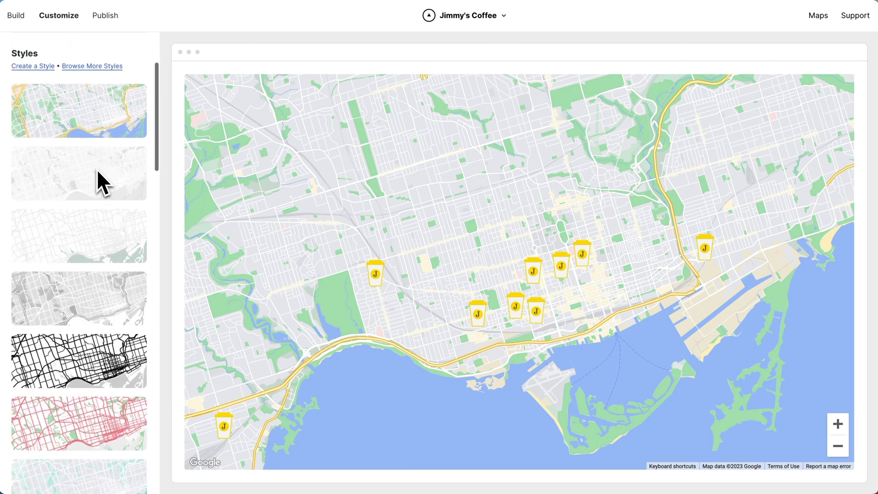
left_click(78, 158)
left_click(79, 212)
scroll(73, 223, "down", 1)
scroll(75, 221, "down", 2)
left_click(75, 222)
scroll(73, 228, "down", 2)
left_click(69, 242)
left_click(86, 329)
left_click(82, 380)
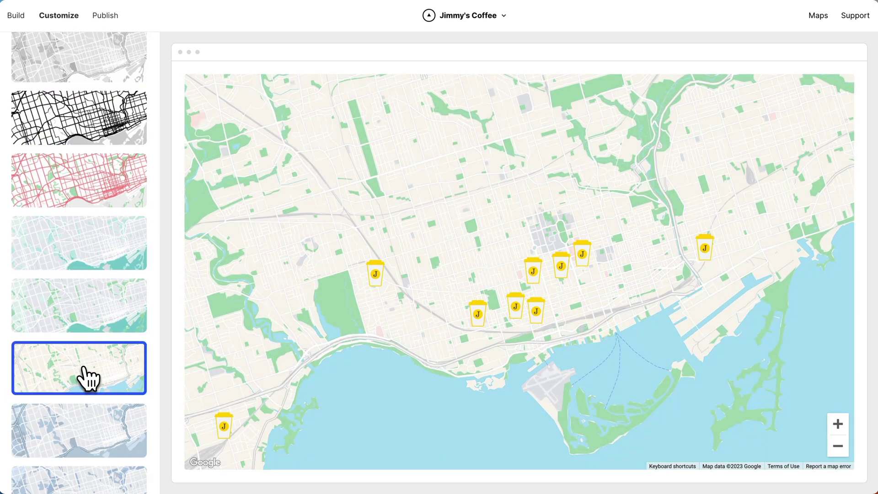
scroll(84, 366, "up", 10)
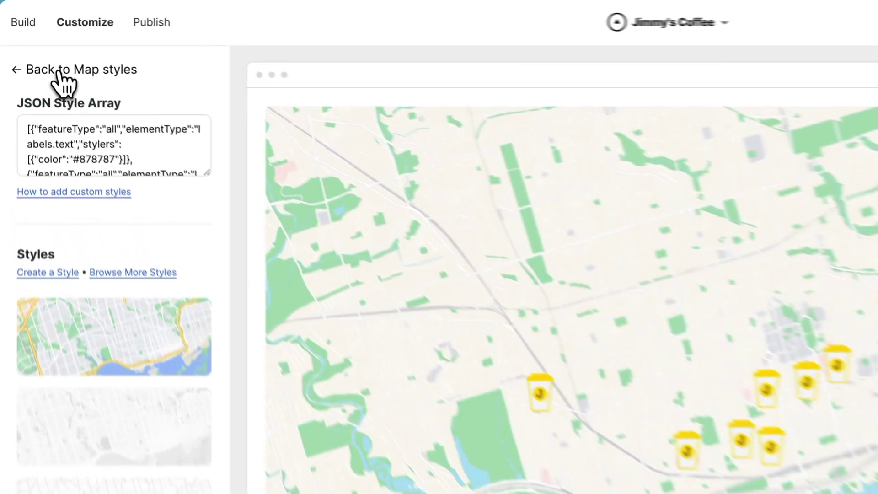
left_click(42, 47)
left_click(58, 77)
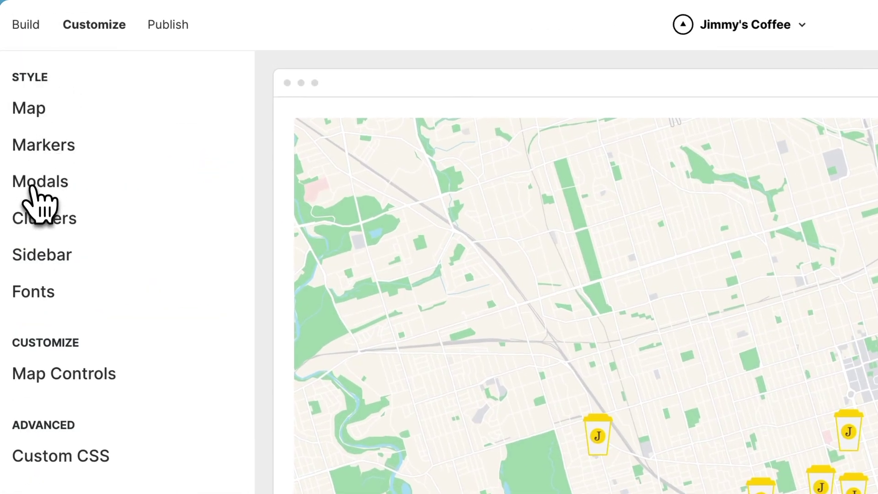
Step: Enlarge the Ossington info card title to 22px
left_click(35, 185)
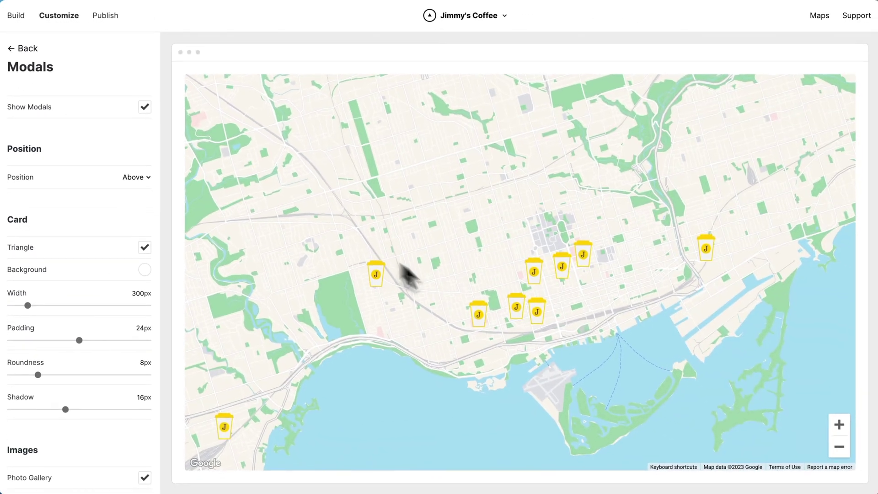
left_click(478, 314)
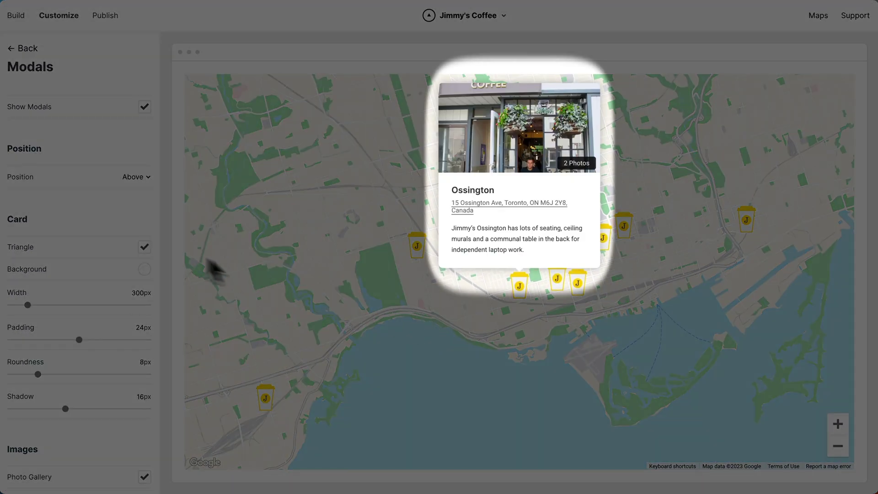
scroll(54, 210, "down", 8)
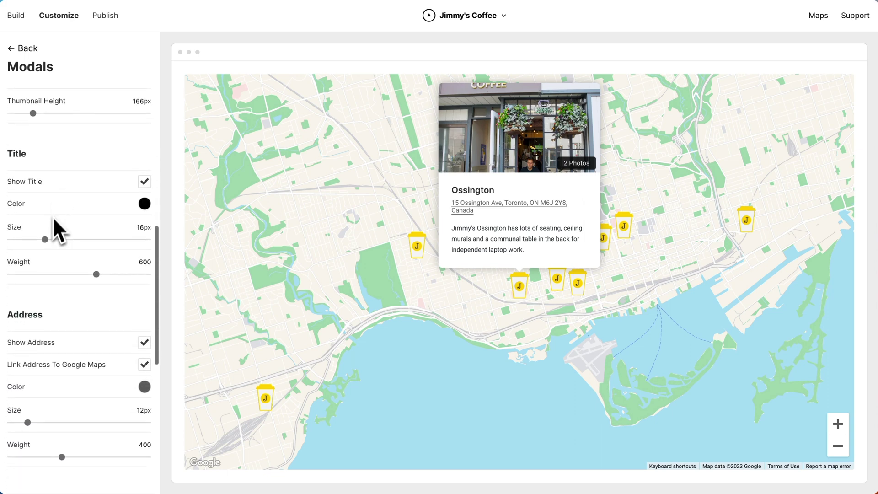
left_click_drag(44, 239, 71, 241)
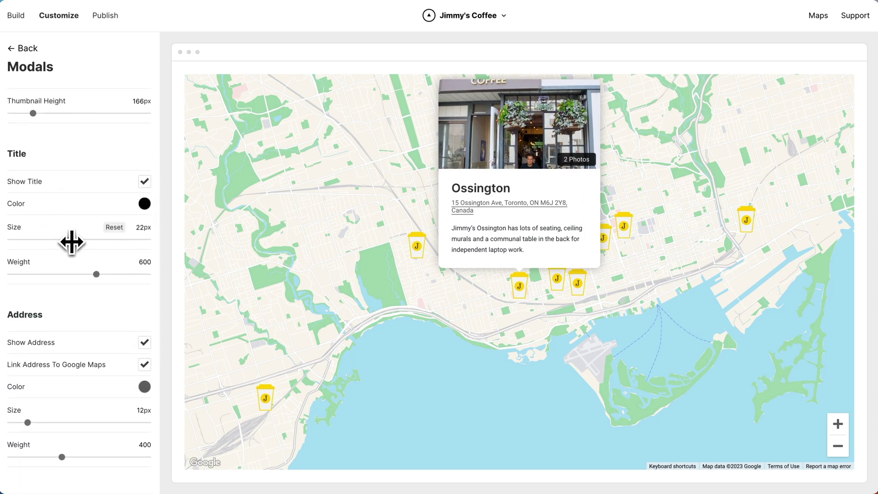
Step: Set the card's address text colour to black (#000000)
scroll(42, 254, "down", 5)
left_click(145, 236)
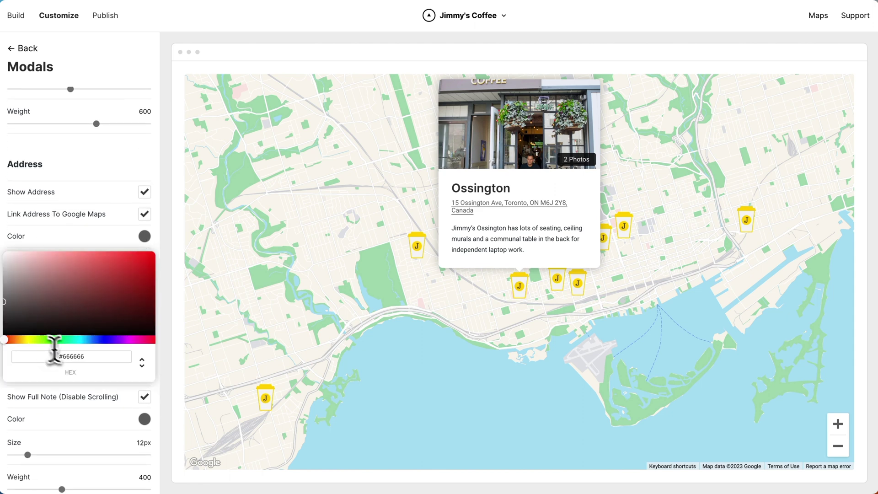
left_click_drag(63, 357, 77, 357)
type("000")
key("Return")
left_click(85, 161)
Step: Make the note text black (#000000) at 13px
scroll(86, 167, "down", 3)
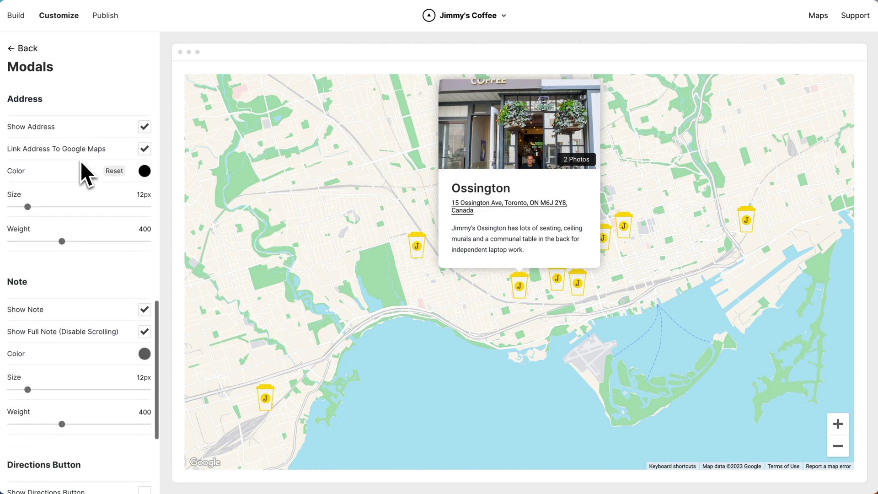
left_click(144, 322)
left_click(70, 443)
type("000")
key("Return")
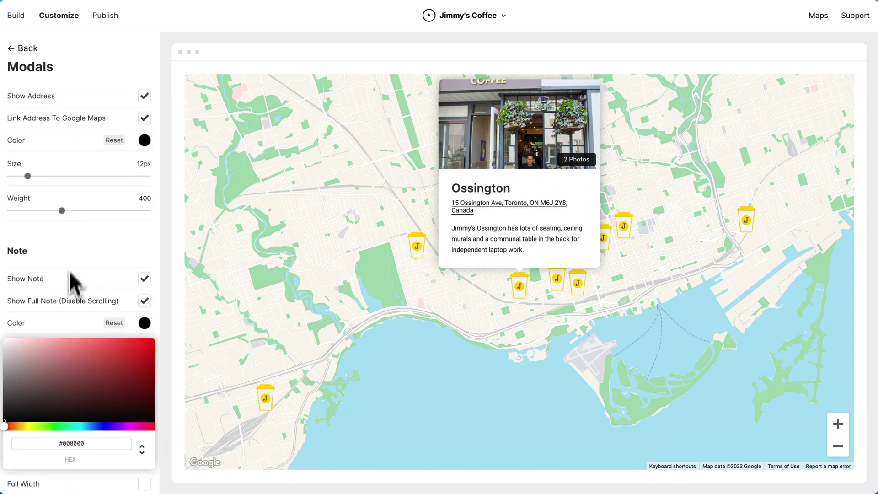
left_click(74, 300)
left_click_drag(26, 359, 30, 359)
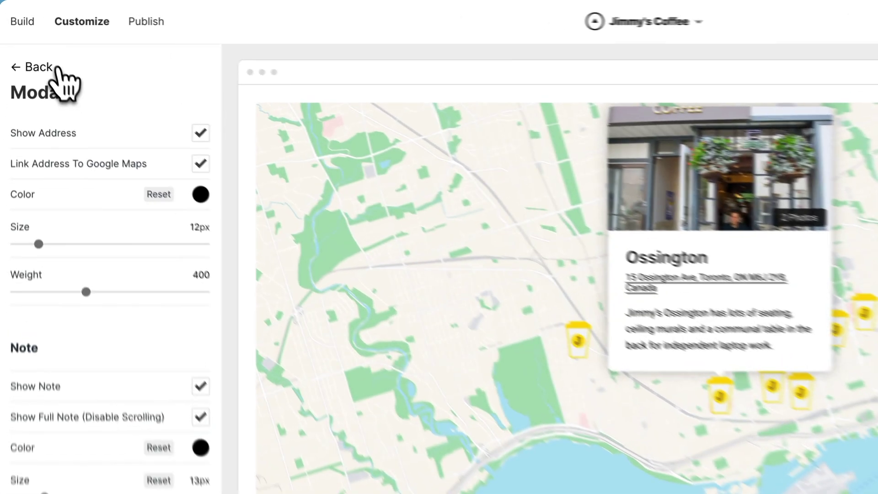
left_click(23, 48)
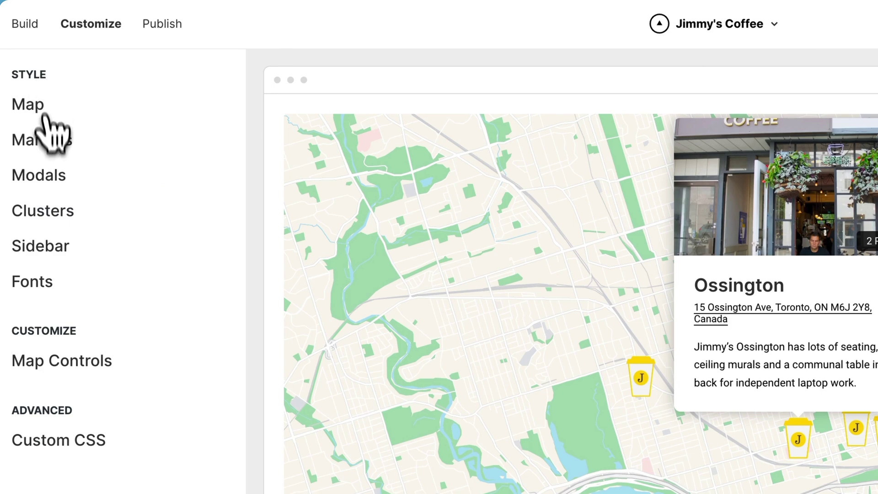
Step: Show the sidebar with the description 'Talented baristas crafting irresistible coffee over authentic conversations'
left_click(42, 249)
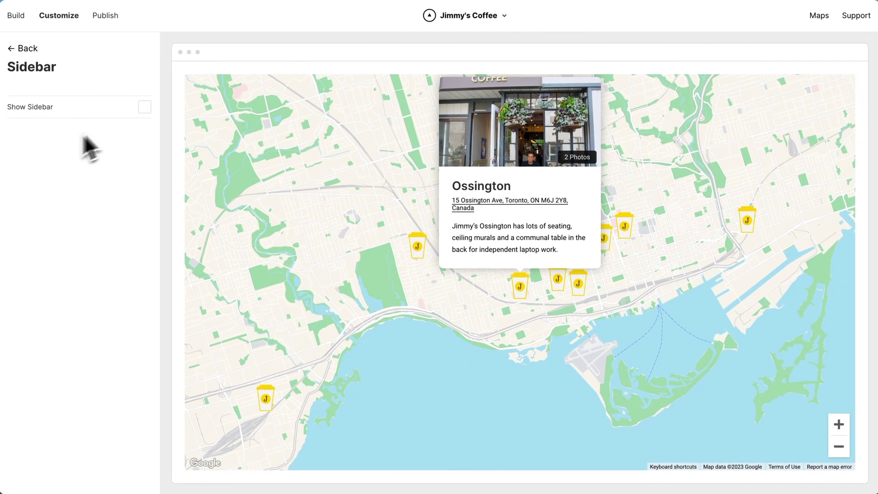
left_click(144, 107)
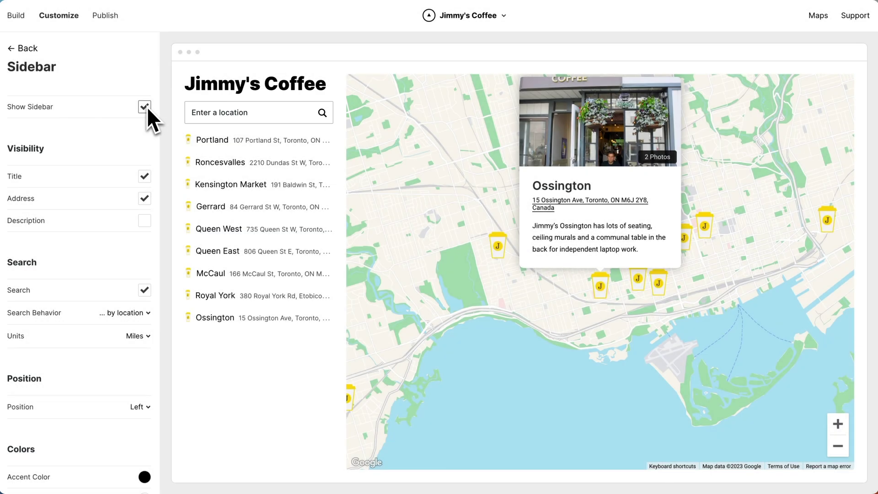
left_click(146, 221)
type("Talented baristas crafting irresistible coffee over authentic conversations.")
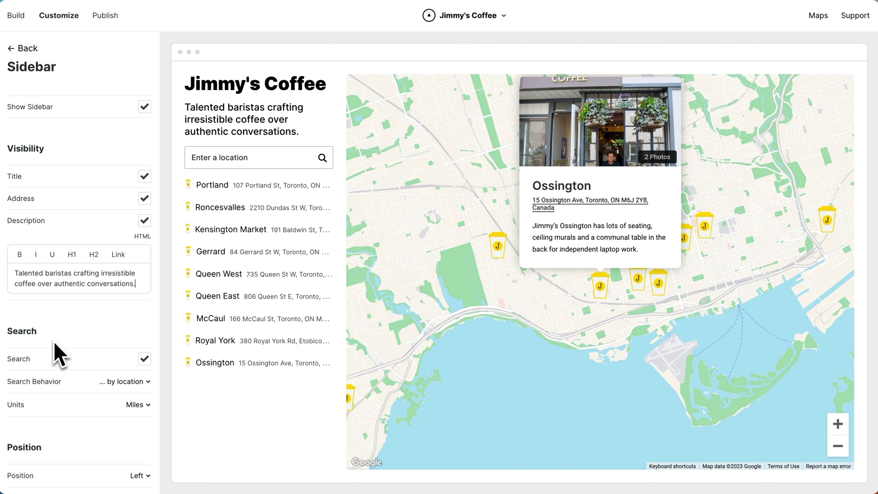
left_click(28, 49)
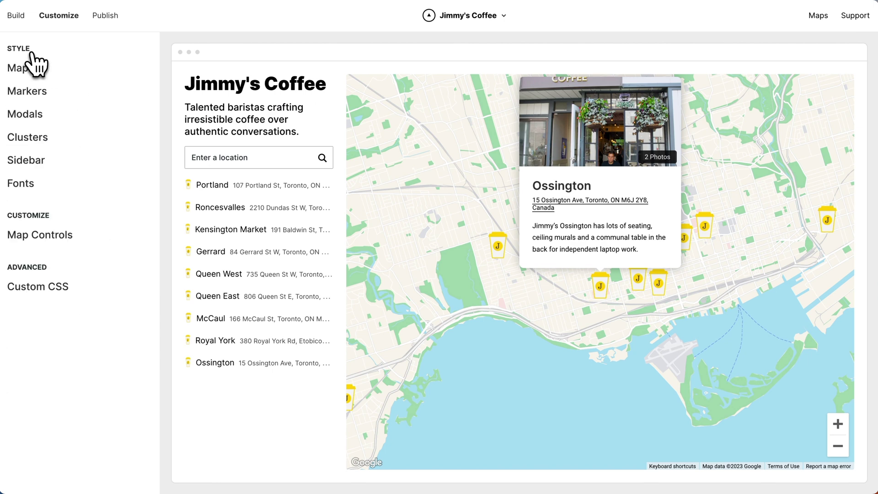
Step: Apply Bebas Neue as the heading font
left_click(25, 185)
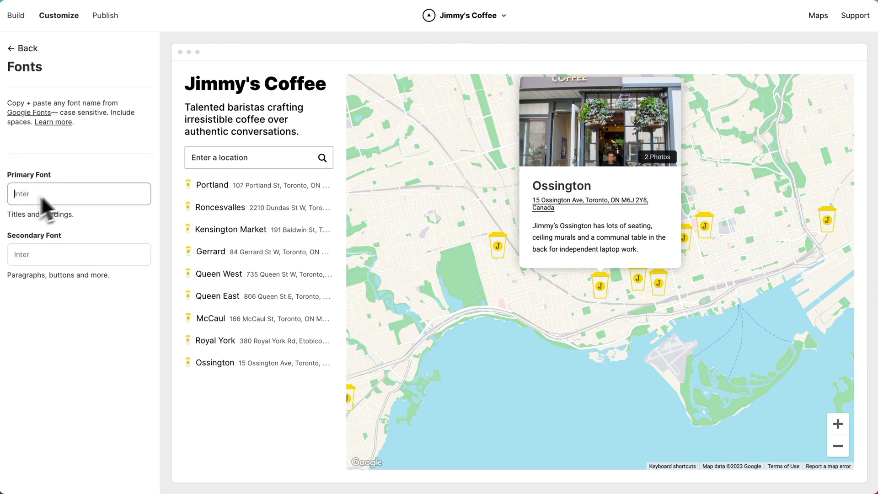
key("Tab")
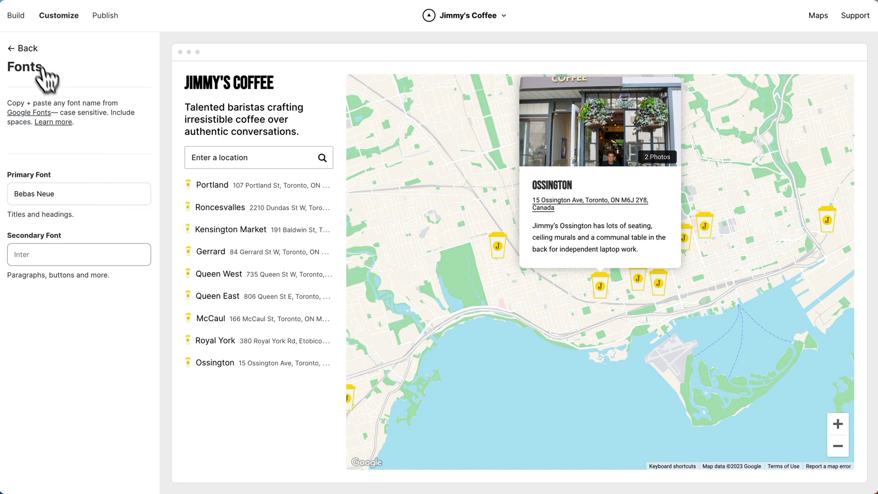
left_click(28, 48)
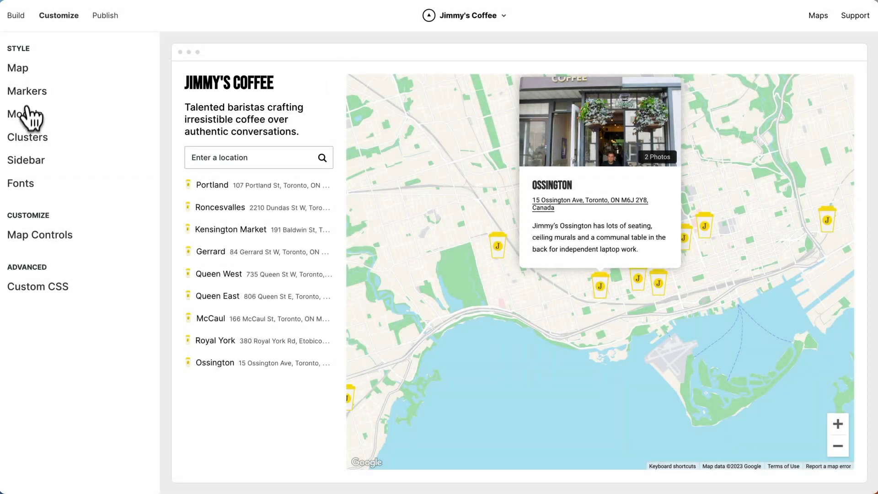
Step: Enlarge the sidebar title to 45px, recentre the map, and select the embed code
left_click(26, 160)
scroll(46, 274, "down", 5)
scroll(59, 330, "down", 2)
left_click_drag(61, 333, 80, 336)
left_click(554, 345)
left_click_drag(597, 349, 586, 364)
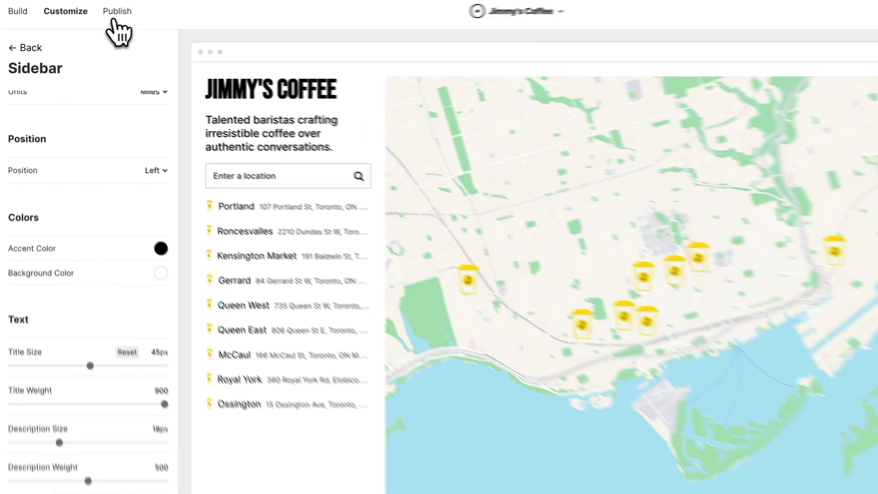
left_click(105, 16)
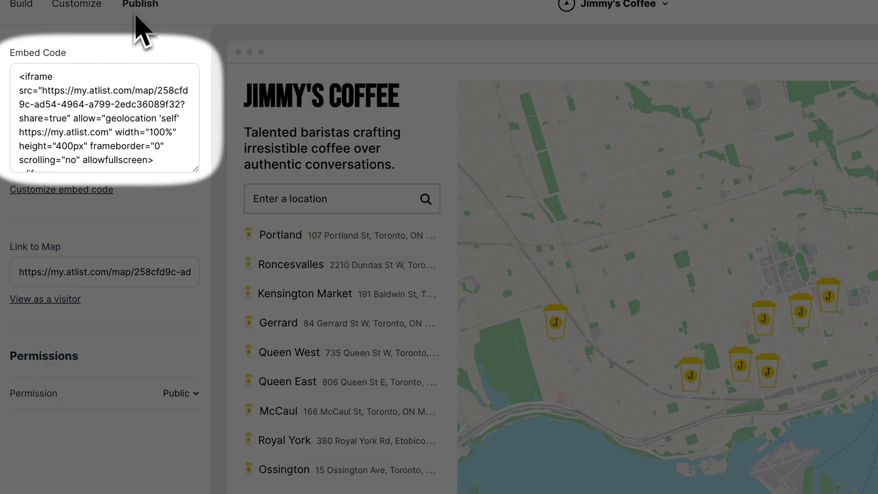
left_click(139, 110)
key("ctrl+c")
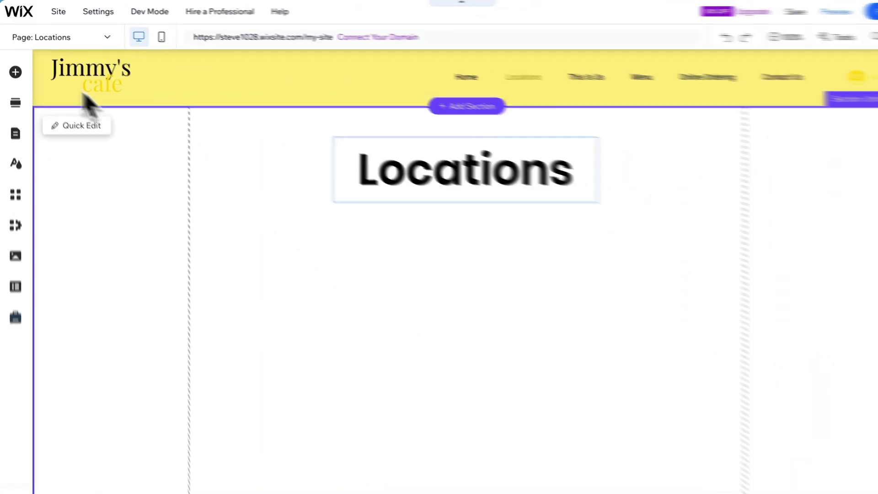
Step: Add an Embed HTML element holding the Atlist iframe code at 600px height
left_click(15, 72)
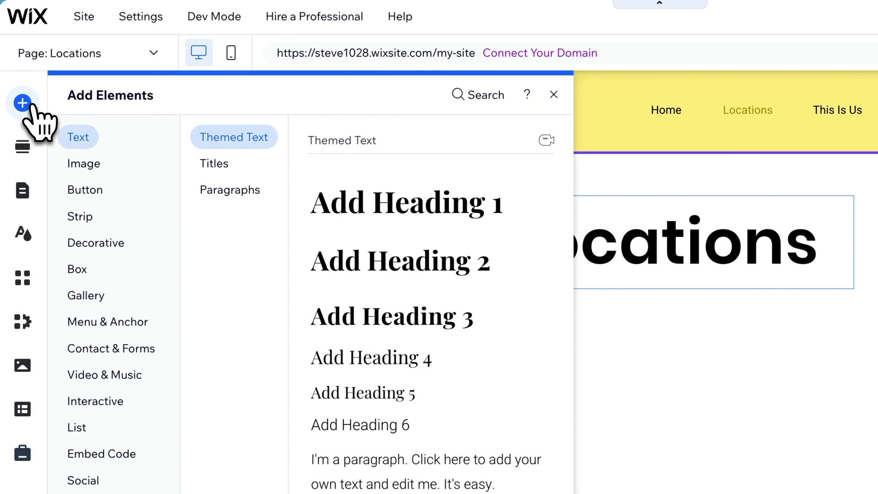
left_click(110, 453)
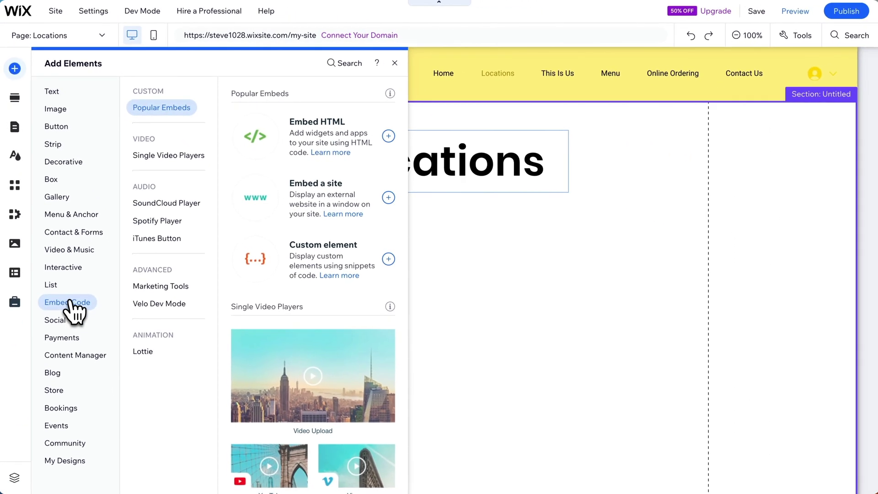
left_click(309, 160)
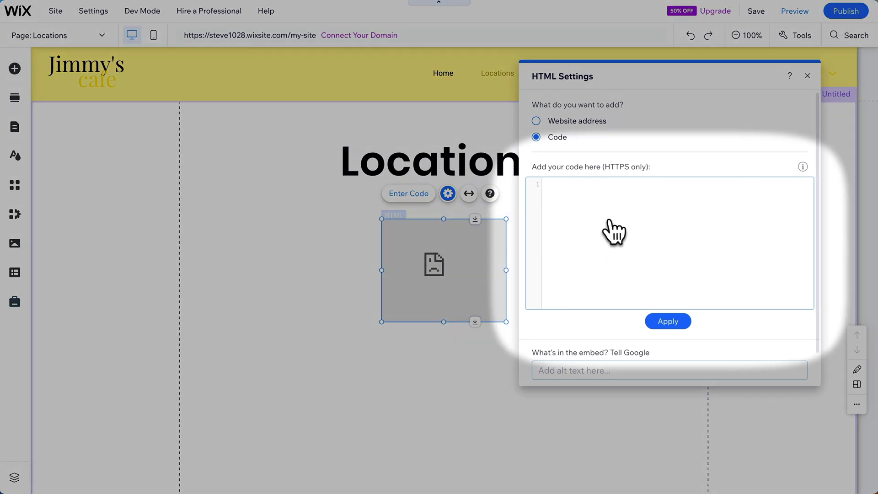
key("ctrl+v")
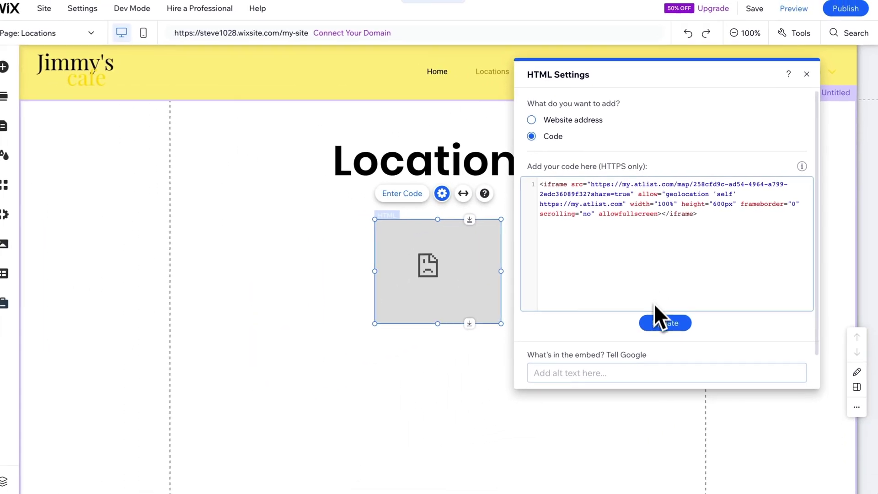
left_click(471, 446)
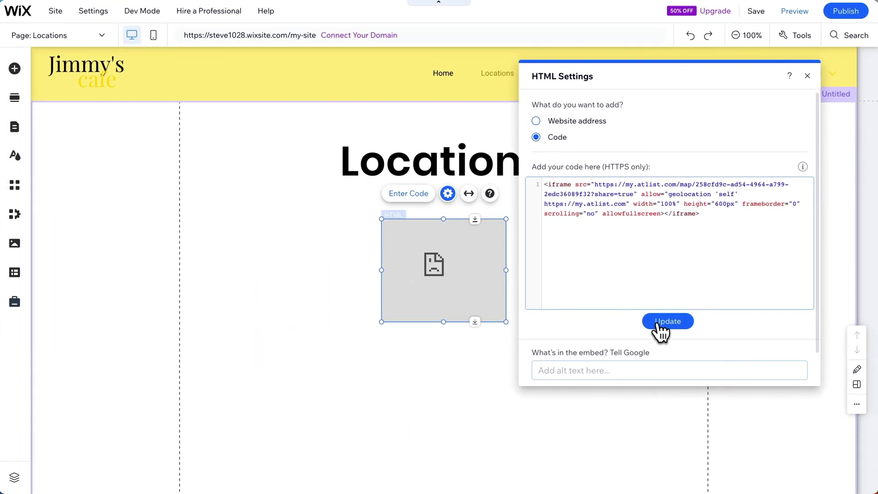
left_click(619, 207)
left_click(453, 263)
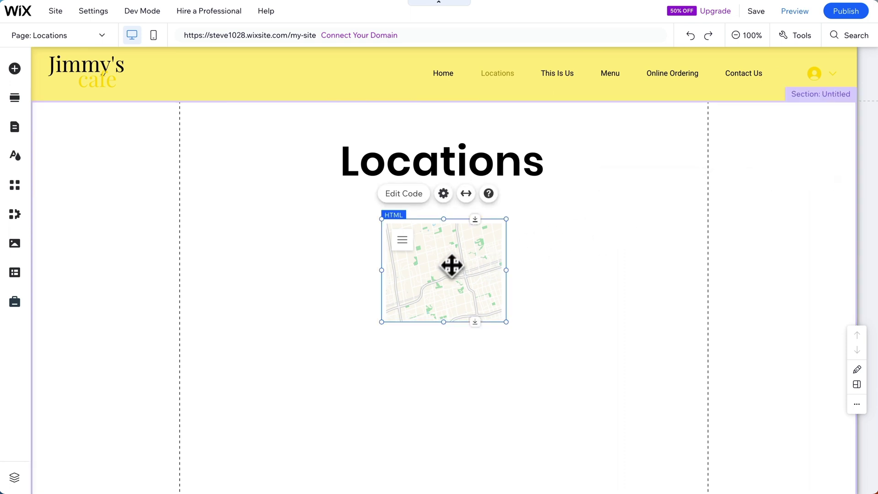
Step: Resize the map embed to about 1086×602 under the Locations heading, then publish
left_click_drag(465, 272, 229, 255)
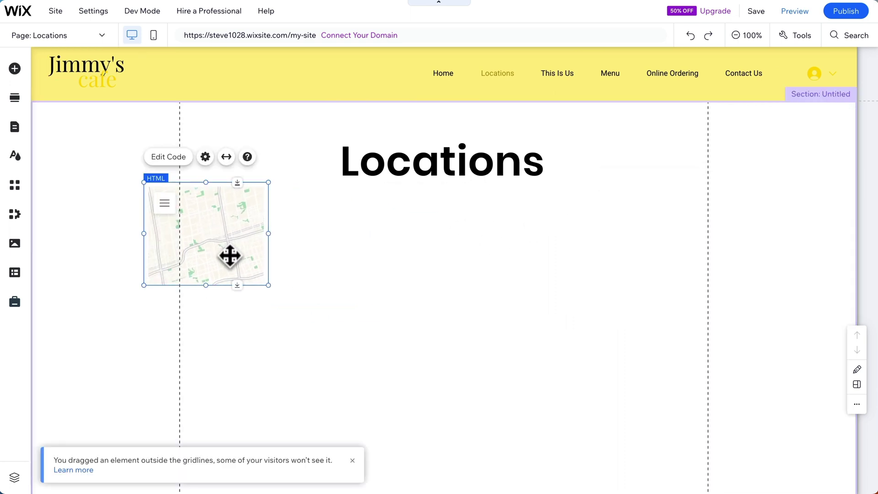
left_click_drag(268, 285, 729, 479)
scroll(729, 479, "down", 2)
left_click_drag(727, 414, 749, 449)
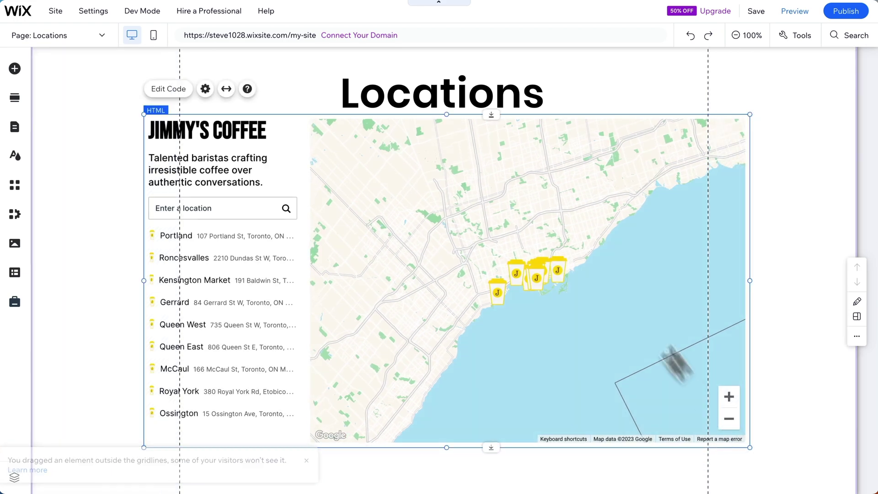
left_click(574, 102)
left_click_drag(581, 147, 562, 177)
left_click(597, 118)
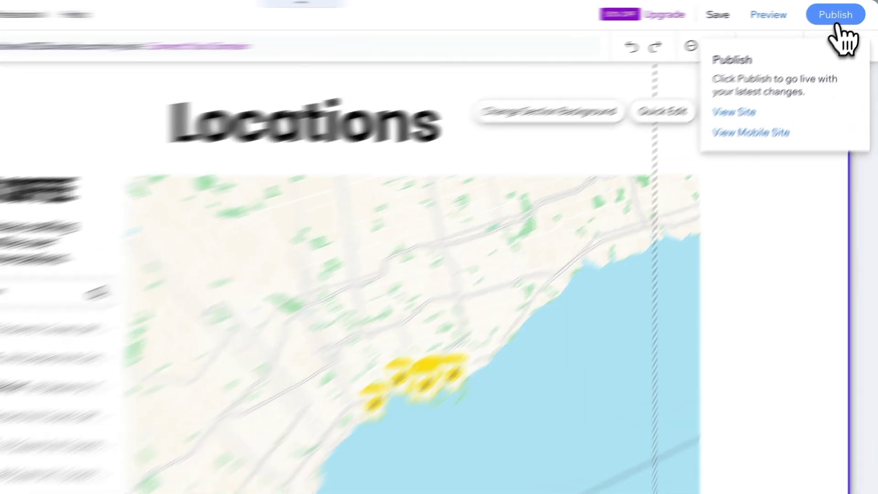
left_click(846, 13)
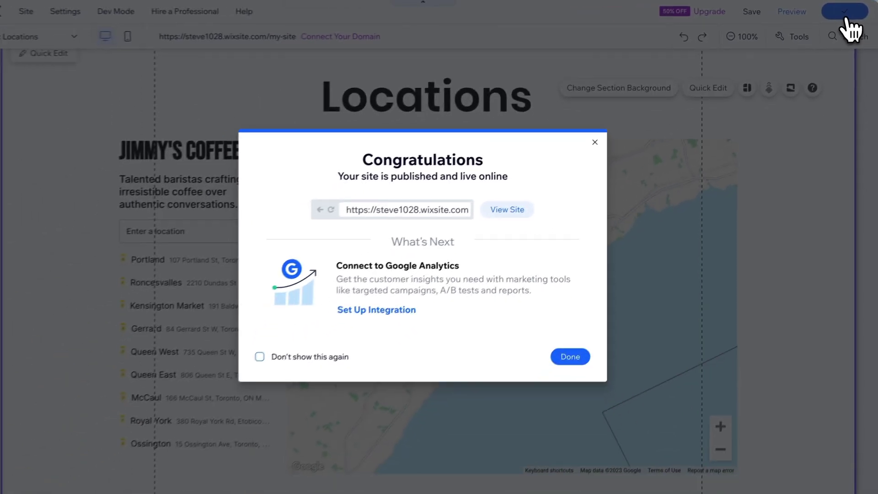
Step: Open the live published site and go to its Locations page
left_click(521, 208)
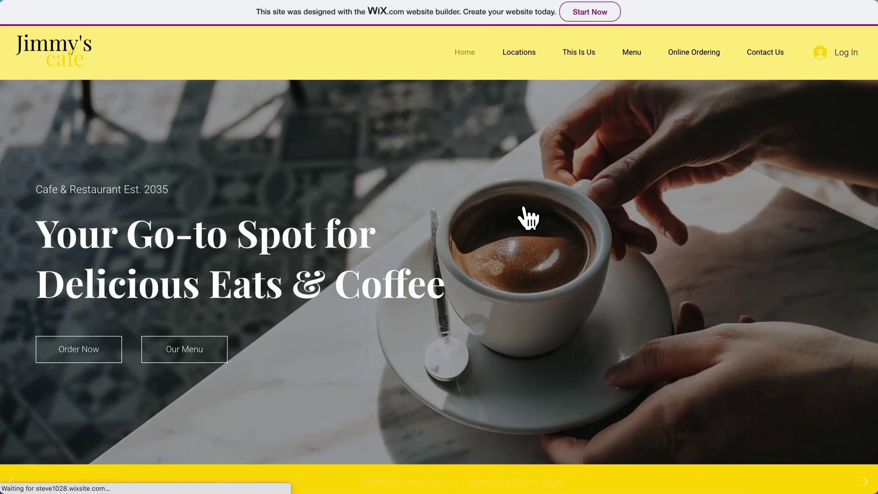
left_click(526, 50)
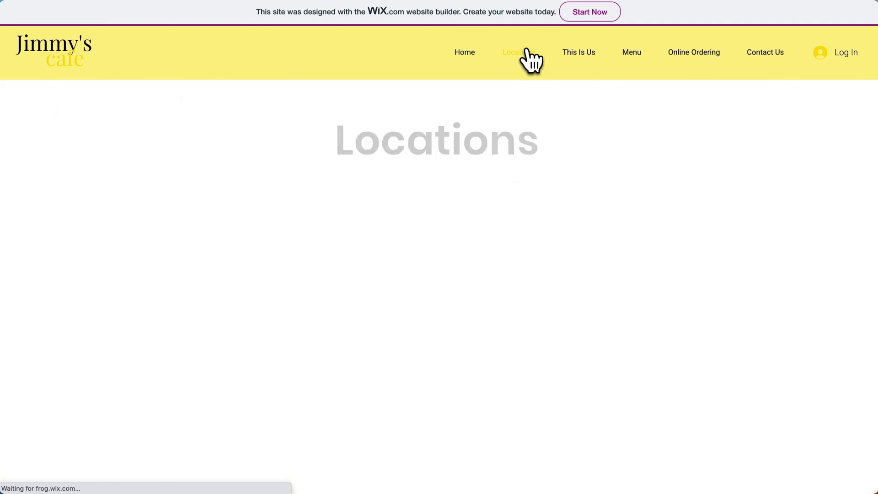
scroll(42, 211, "down", 1)
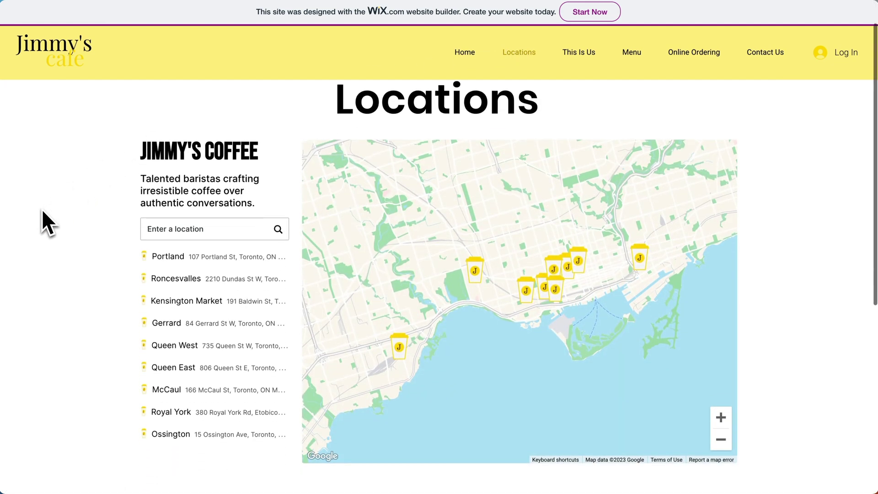
Step: Test the live locator: zoom in, open a store marker popup, and search a Toronto address
double_click(463, 304)
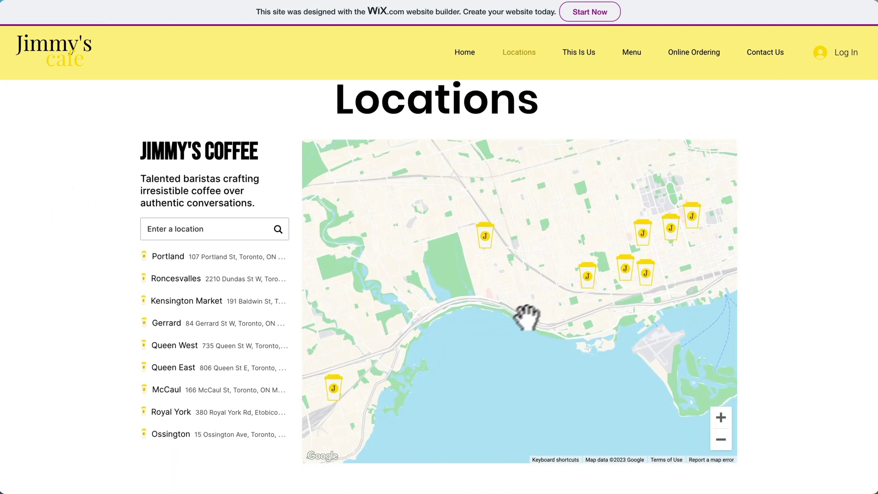
left_click(587, 280)
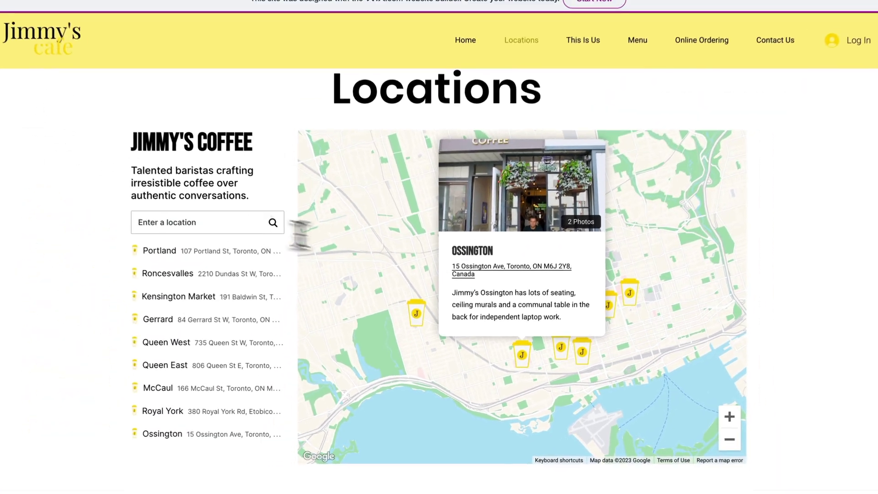
left_click(137, 149)
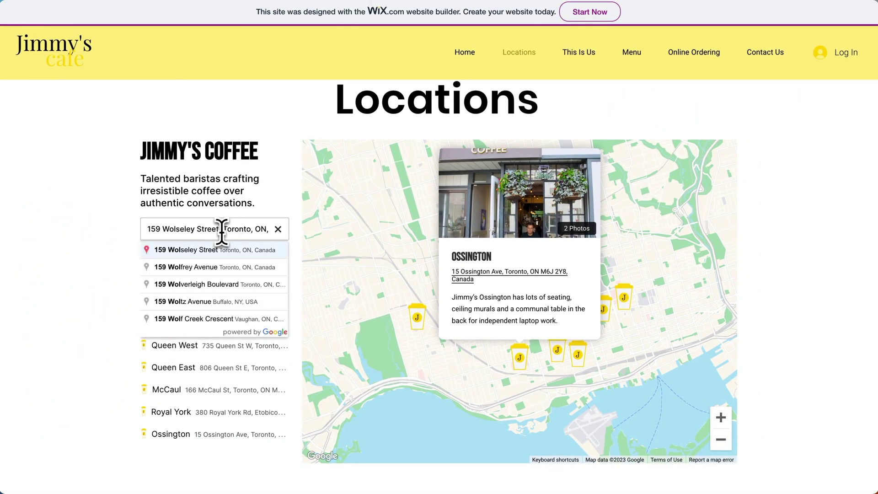
key("Return")
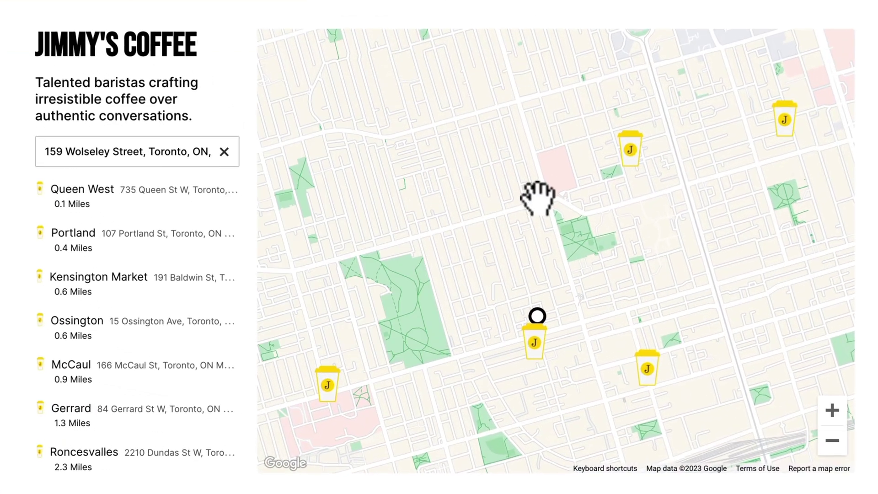